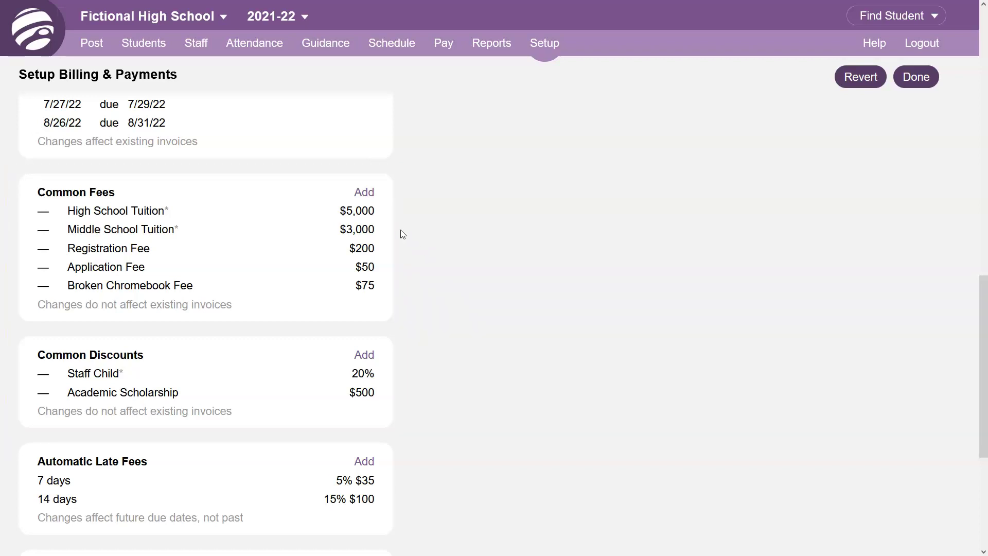
# Add a common fee named New Common Fee for $50 and mark it as a default registration fee.
pyautogui.click(364, 193)
pyautogui.write('New Common Fee')
pyautogui.click(512, 207)
pyautogui.write('50')
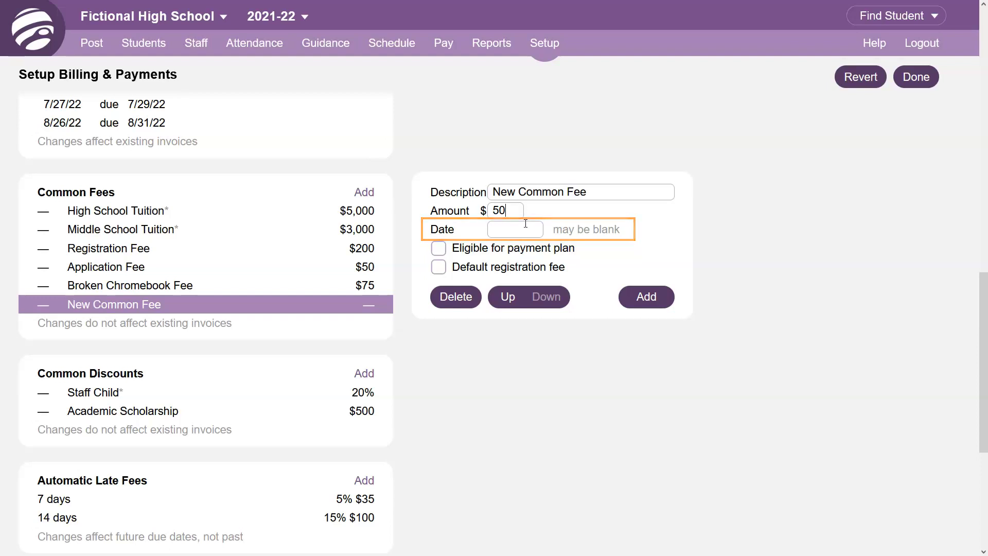
pyautogui.click(438, 249)
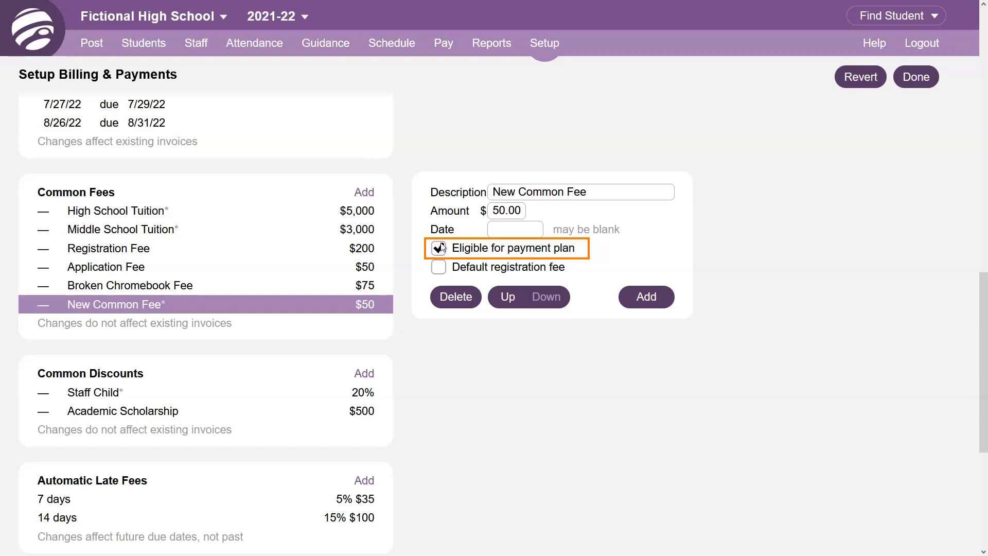
pyautogui.click(442, 248)
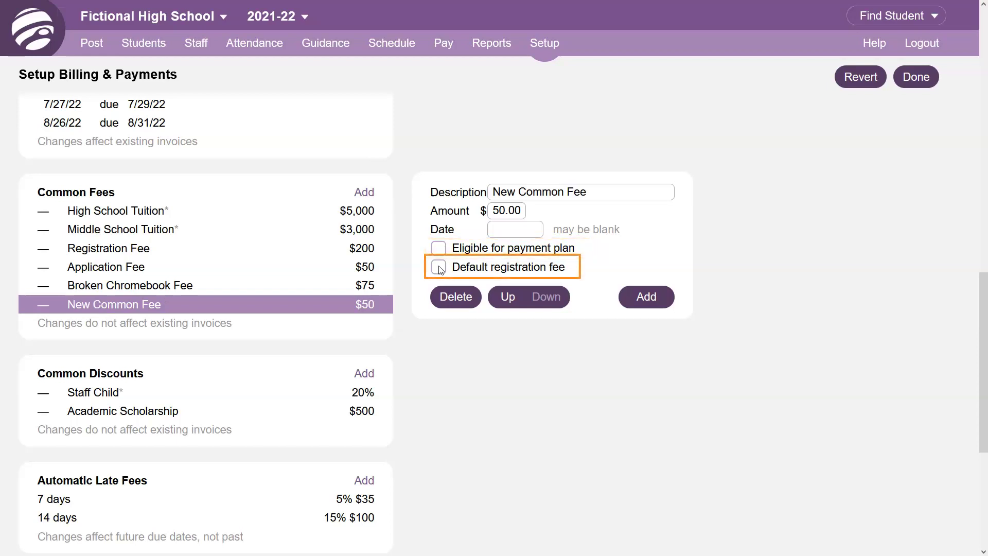
pyautogui.click(440, 268)
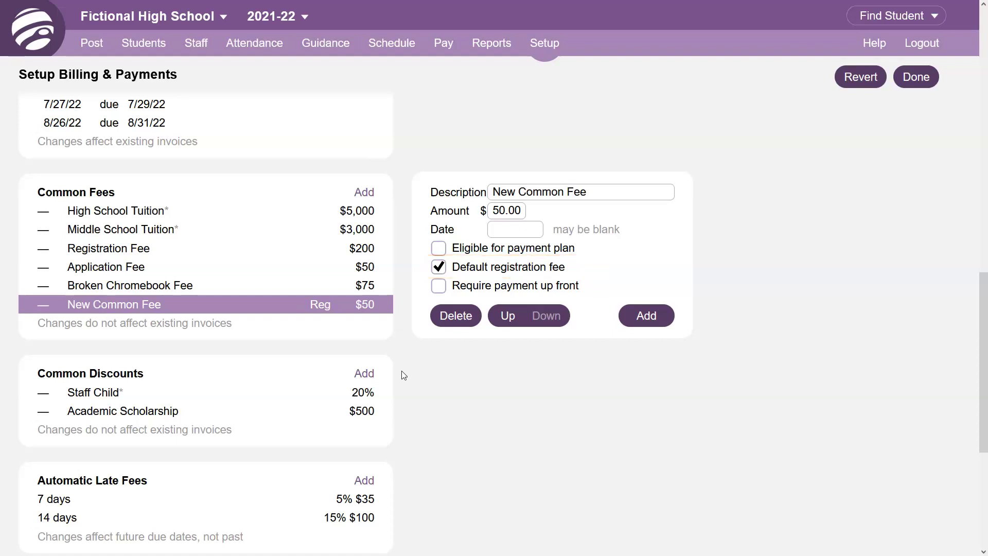
# Add a common discount named New Common Discount with a fixed amount of $50.
pyautogui.click(374, 371)
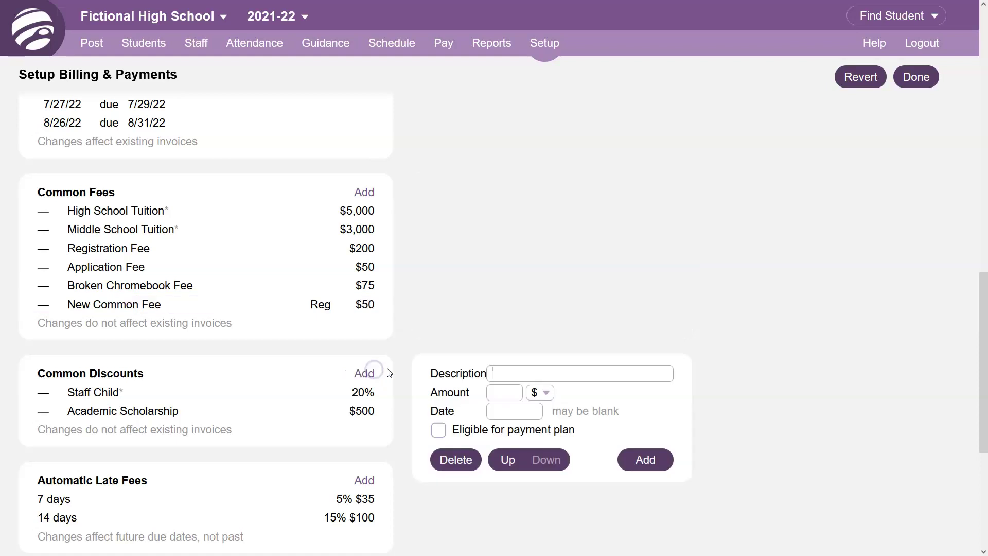
pyautogui.click(497, 374)
pyautogui.write('New Common Discount')
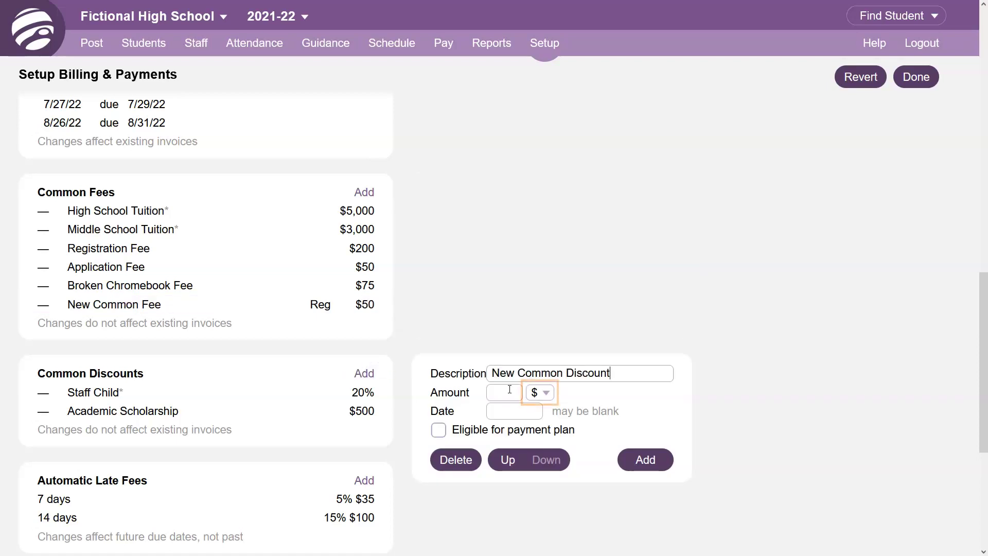
pyautogui.click(543, 397)
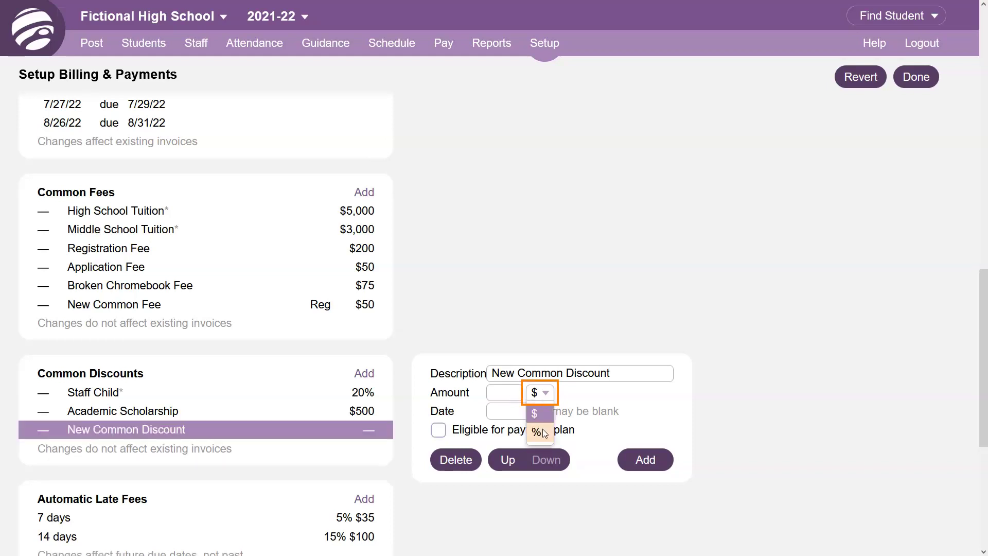
pyautogui.click(504, 392)
pyautogui.write('50')
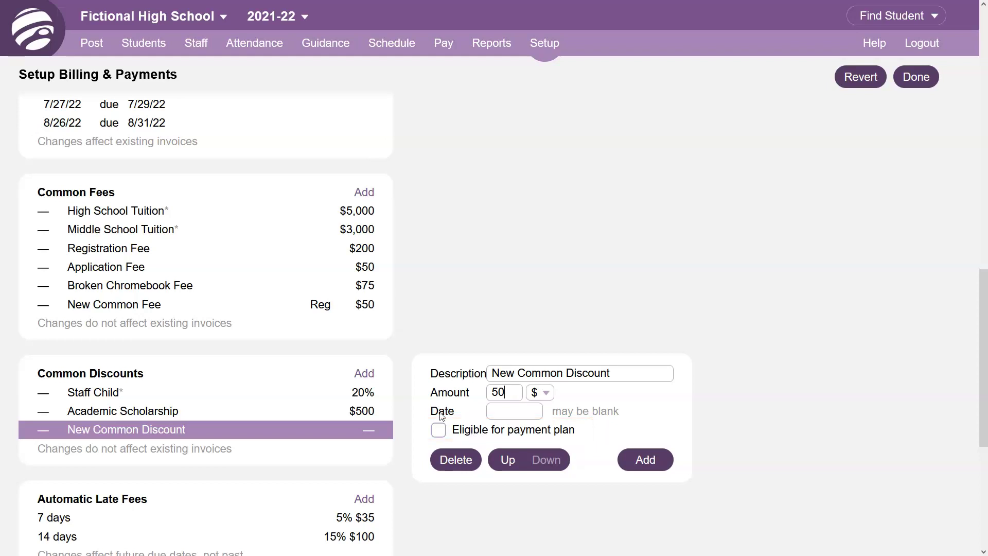
pyautogui.scroll(-5, 376, 385)
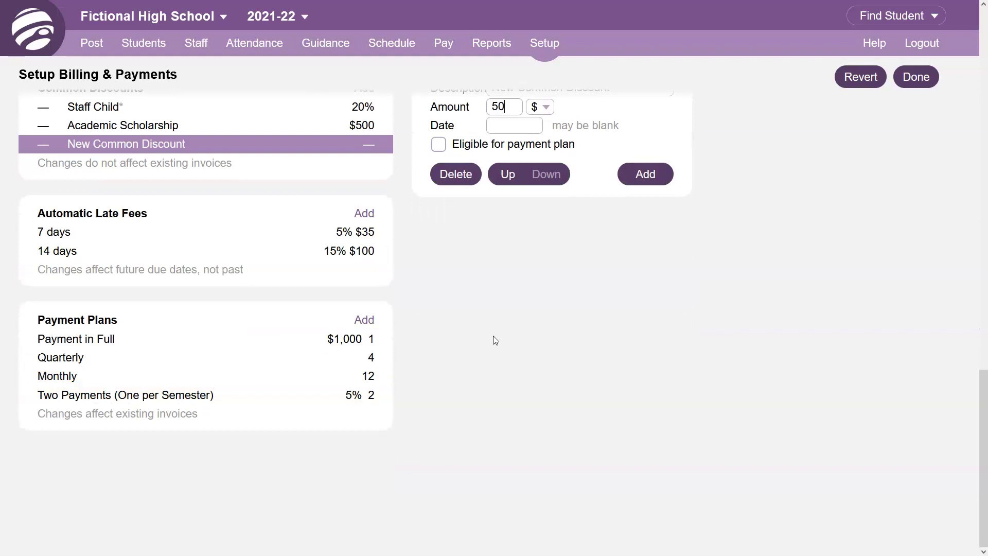
pyautogui.click(543, 337)
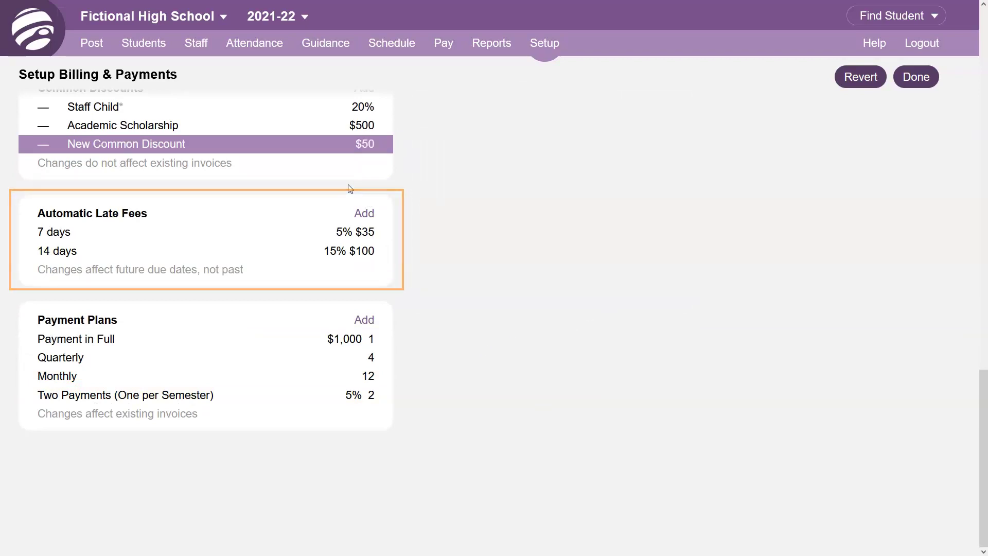
# Add an automatic late fee of 5% not to exceed $10, applied 2 days after the invoice due date.
pyautogui.click(365, 213)
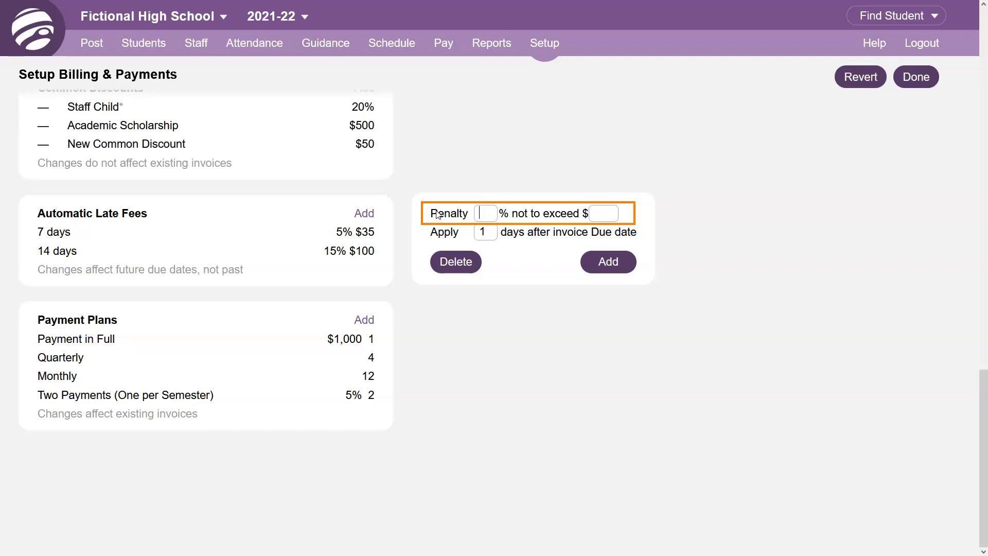
pyautogui.write('5')
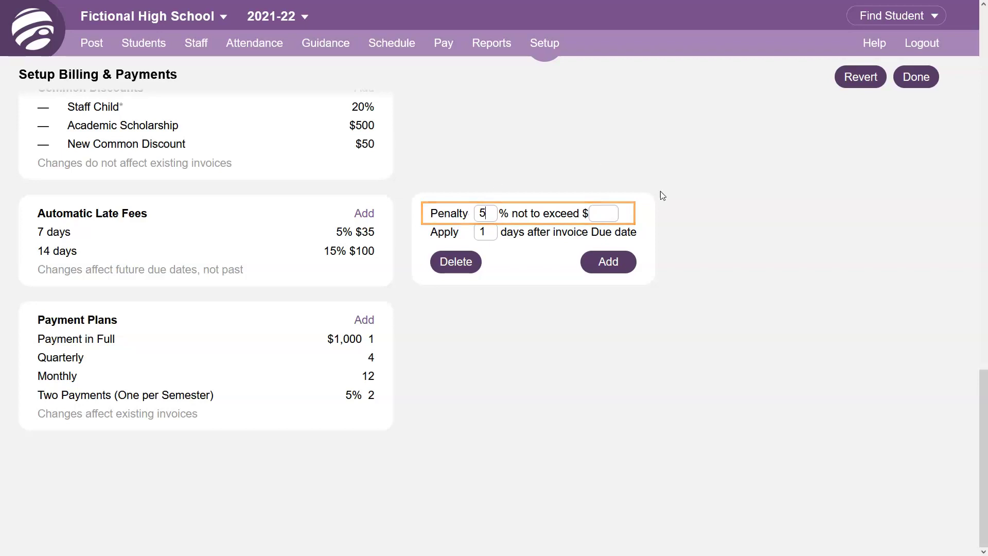
pyautogui.click(603, 212)
pyautogui.write('10')
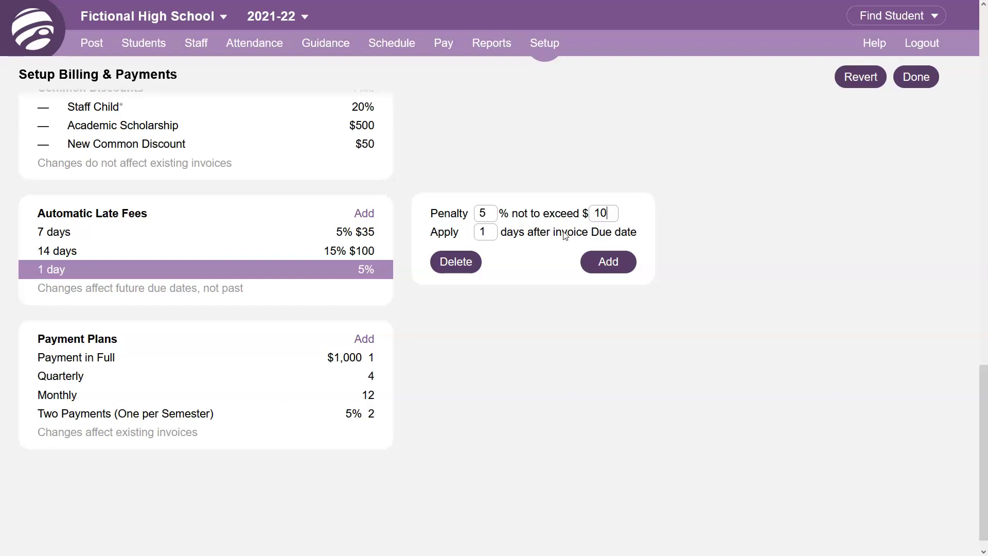
pyautogui.click(485, 231)
pyautogui.write('2')
pyautogui.click(627, 267)
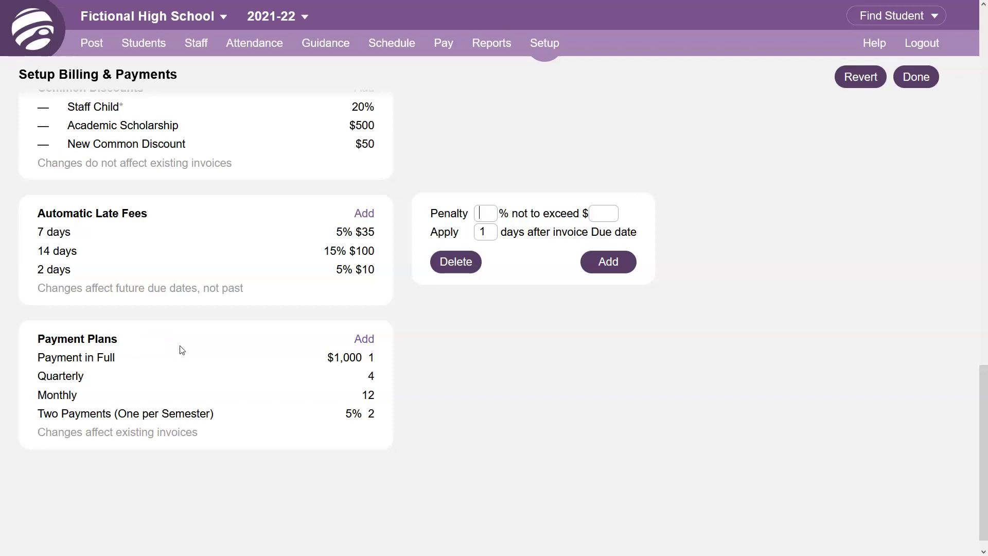
# Add an invoice date with closing date 9/27/22 and payment due 9/27/22.
pyautogui.scroll(10, 190, 345)
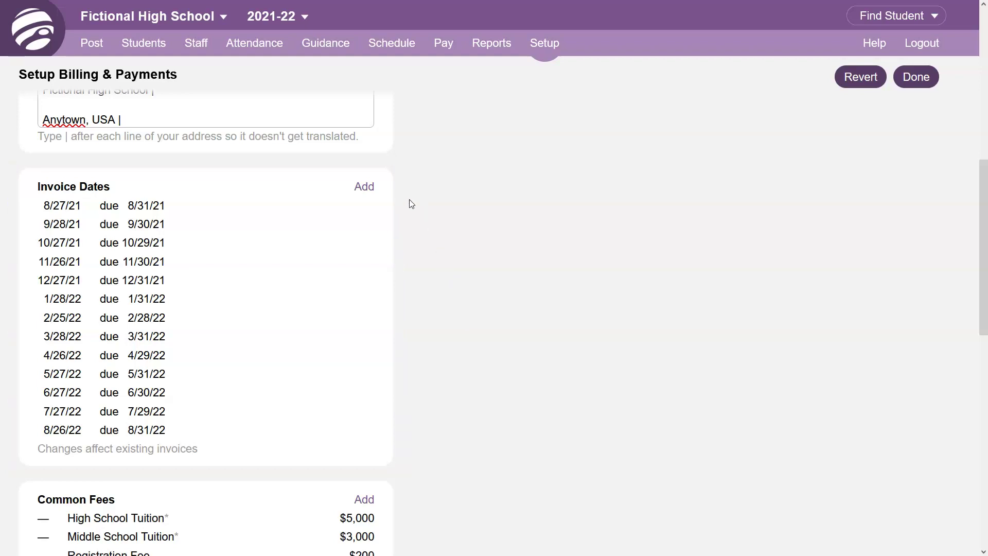
pyautogui.click(369, 186)
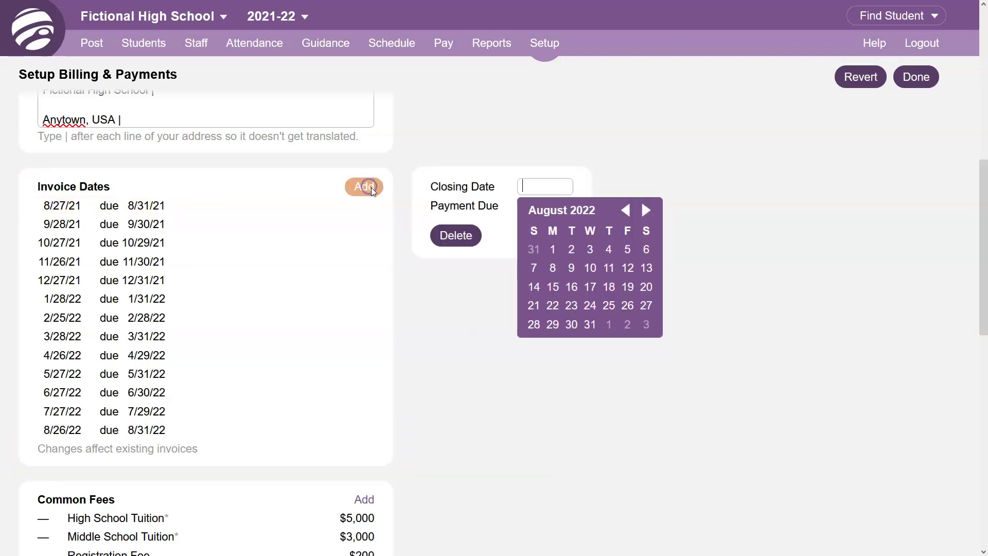
pyautogui.click(645, 211)
pyautogui.click(577, 324)
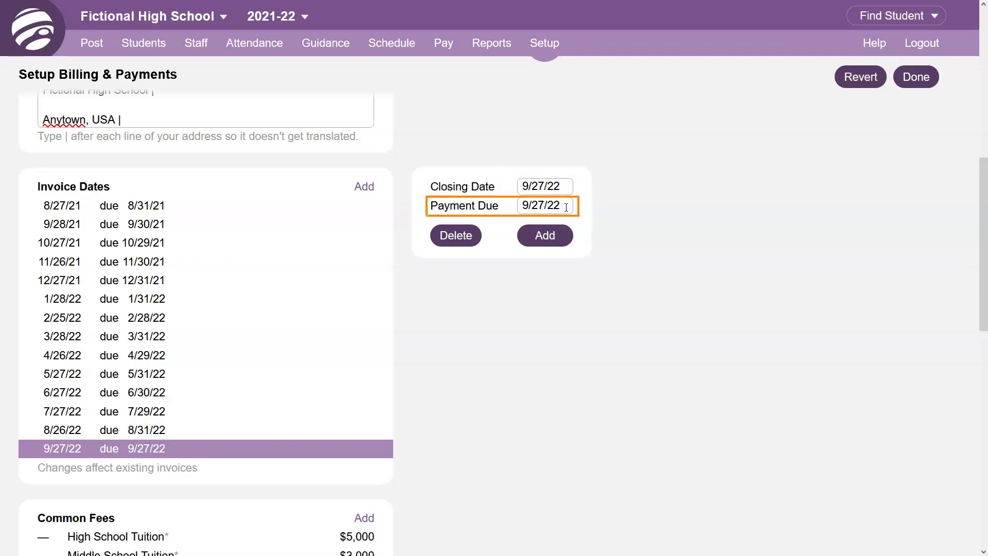
pyautogui.click(560, 233)
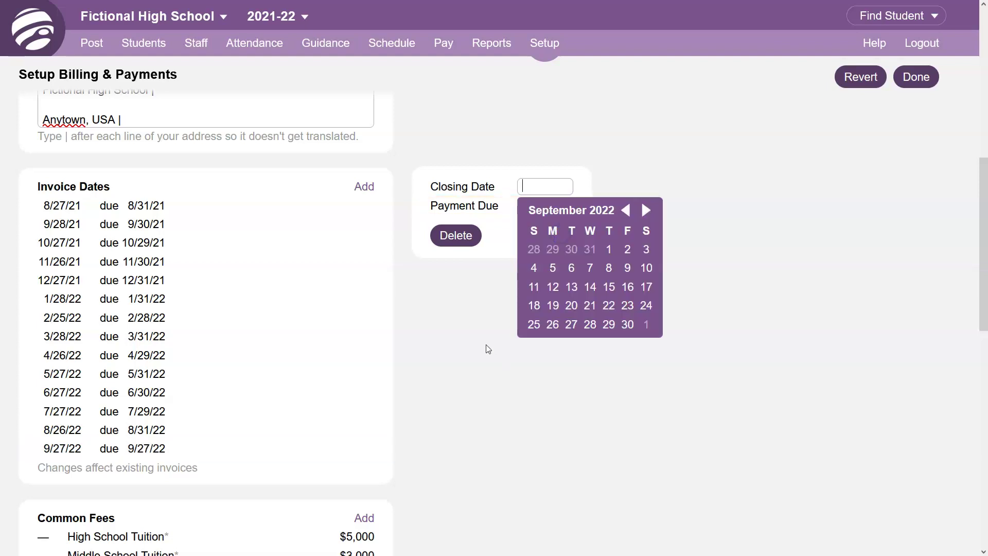
# Create a payment plan named New Payment Plan with installment dates 8/27/21, 9/27/21 and 10/27/21.
pyautogui.scroll(-12, 488, 350)
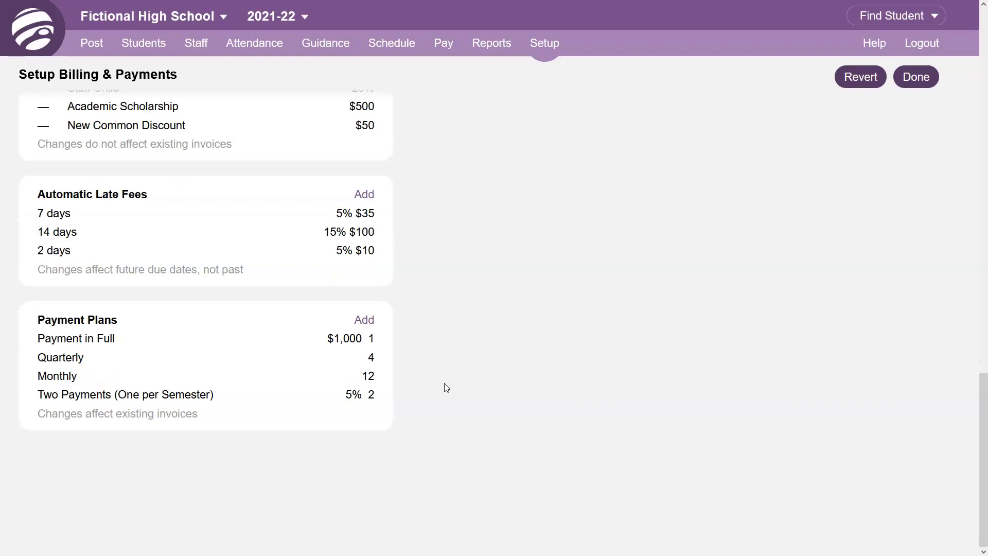
pyautogui.click(369, 318)
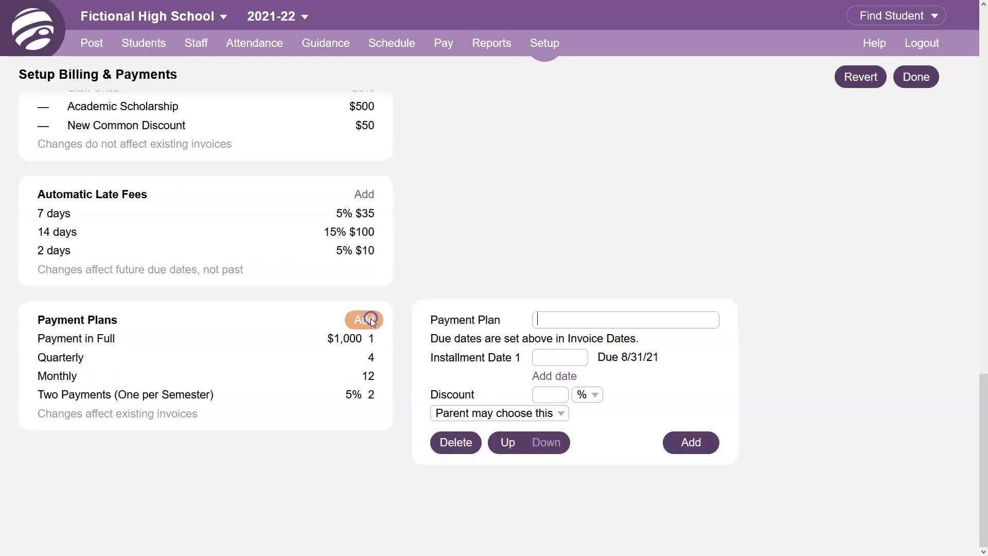
pyautogui.write('New Payment Plan')
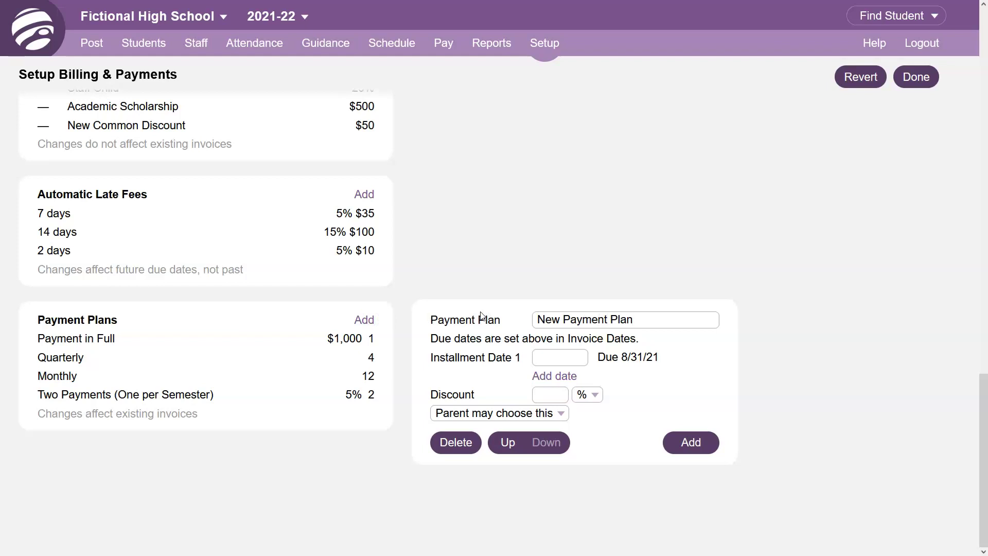
pyautogui.click(552, 361)
pyautogui.write('8/27/21')
pyautogui.press('Tab')
pyautogui.write('9/27/21')
pyautogui.press('Tab')
pyautogui.write('10/27/21')
pyautogui.press('Tab')
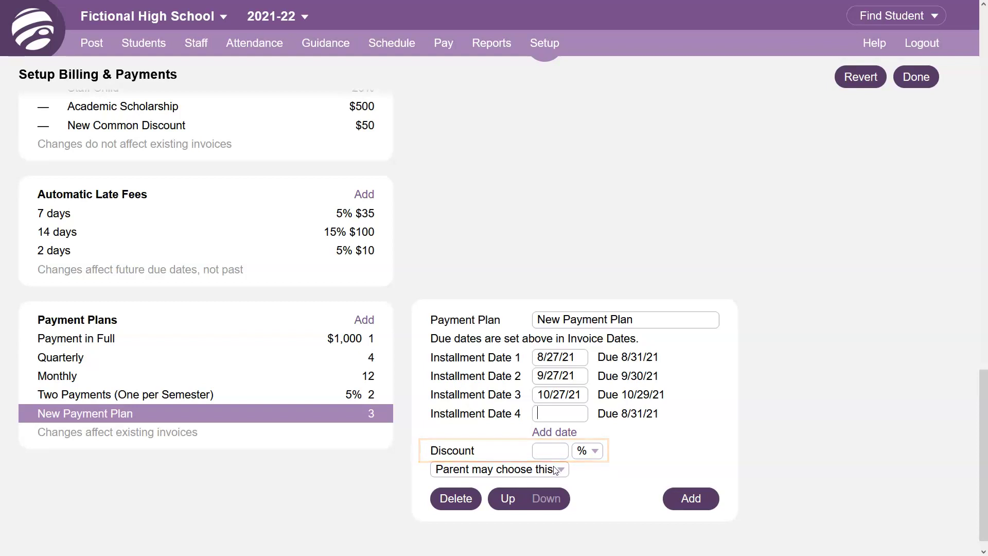
# Keep the payment plan set to "Parent may choose this" and add it to the payment plans.
pyautogui.click(555, 471)
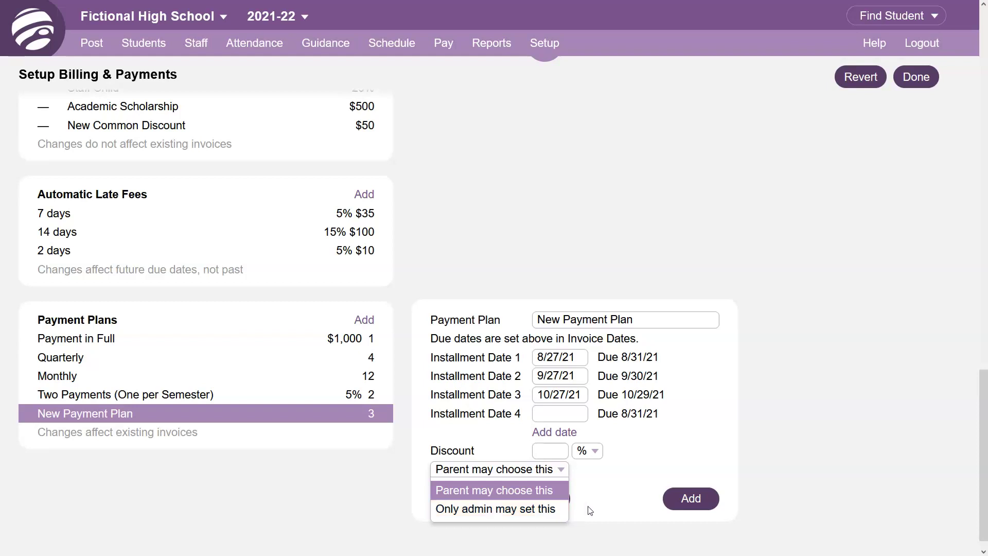
pyautogui.click(561, 469)
pyautogui.click(692, 499)
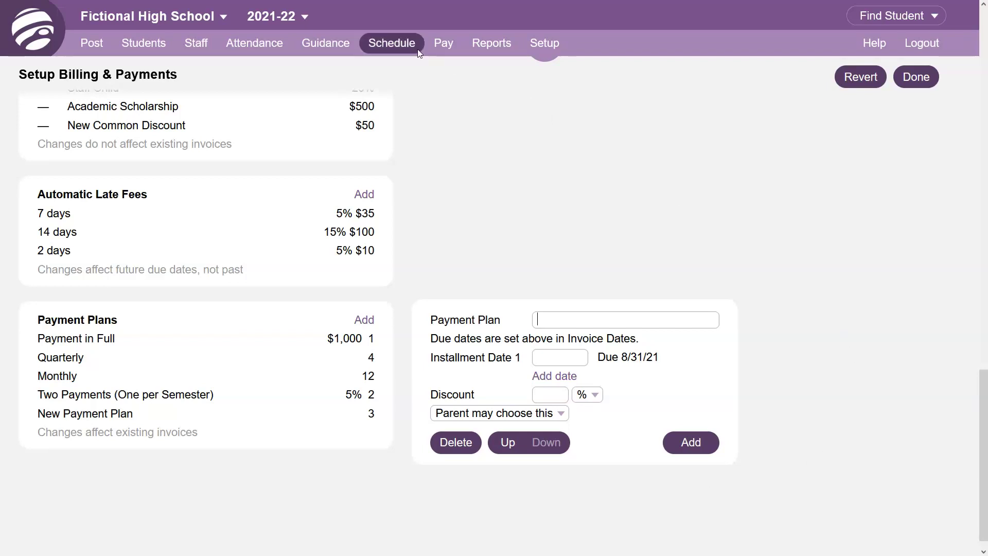
# Open the Abstract Art course from the course list to view its fee settings.
pyautogui.click(397, 45)
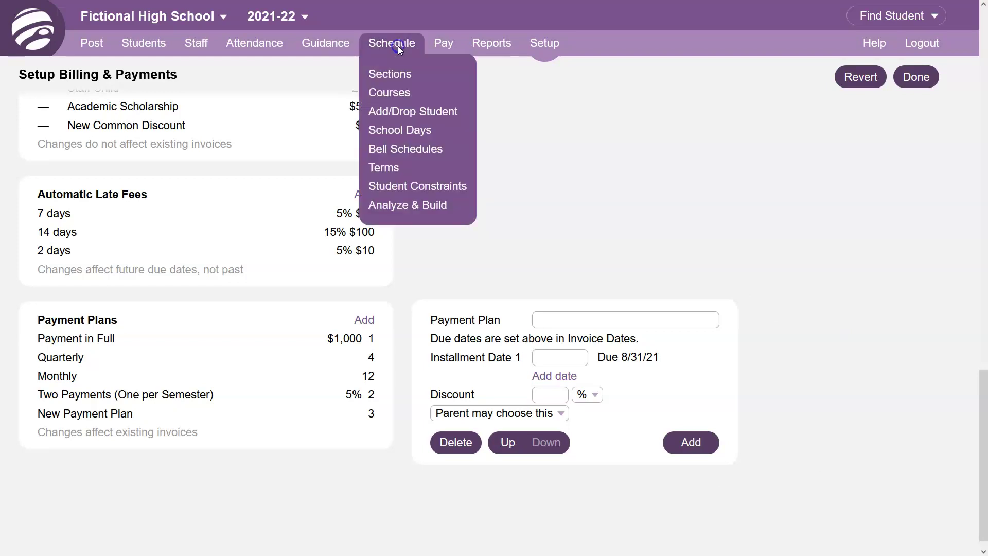
pyautogui.click(408, 95)
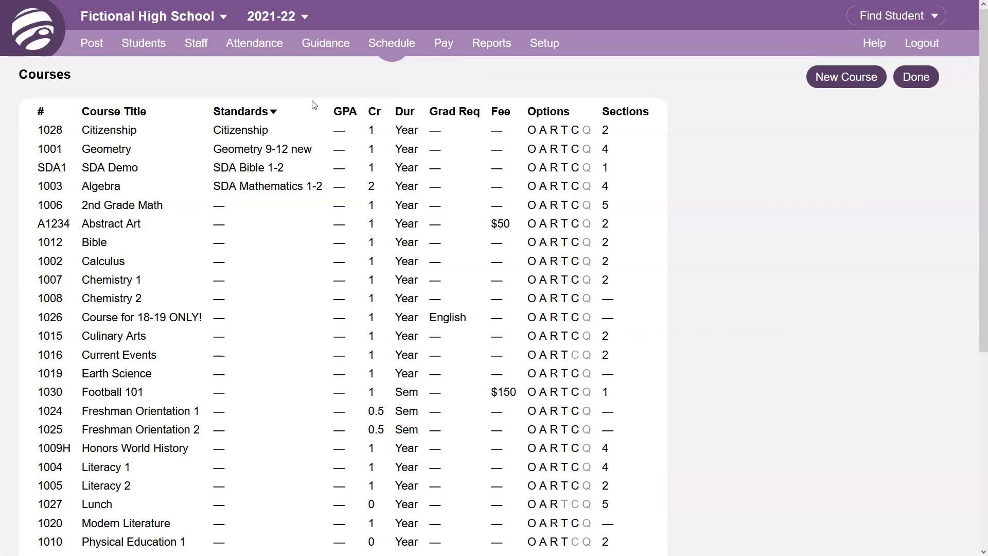
pyautogui.click(280, 229)
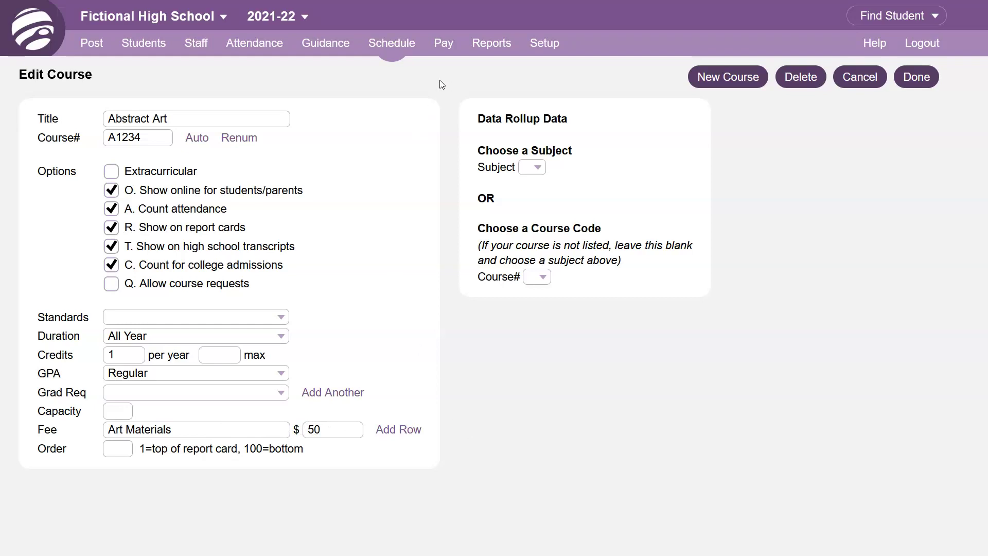
# Go to Student Billing and start a new fee.
pyautogui.click(443, 46)
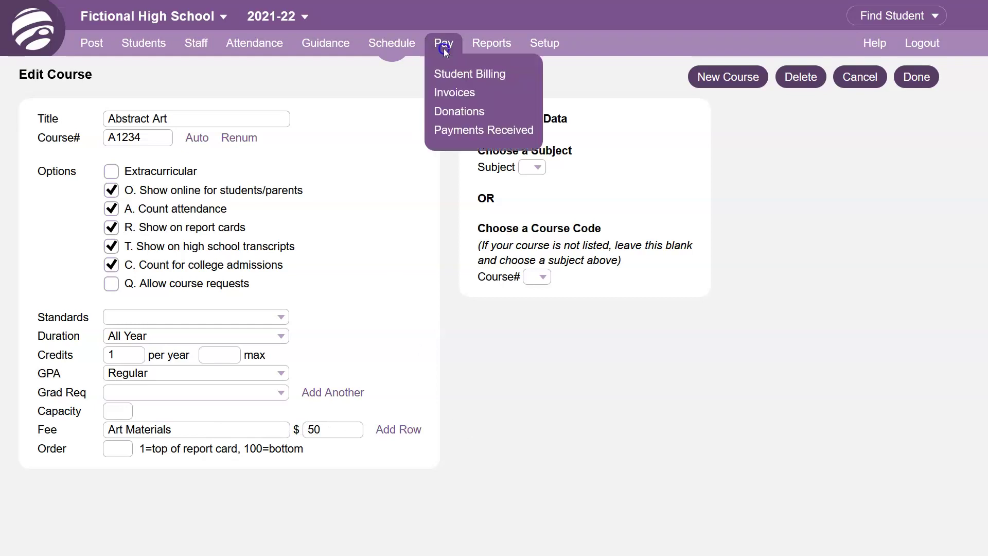
pyautogui.click(462, 75)
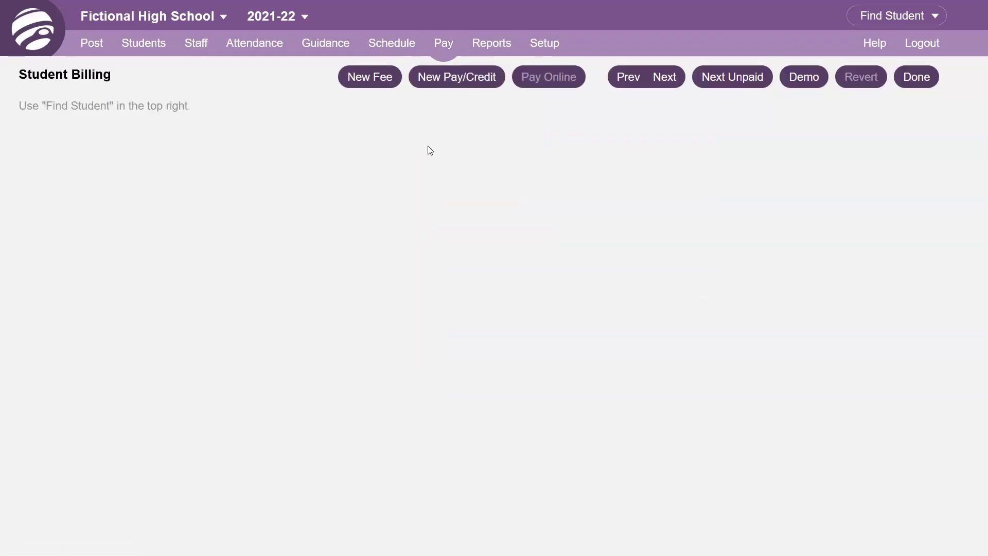
pyautogui.click(369, 82)
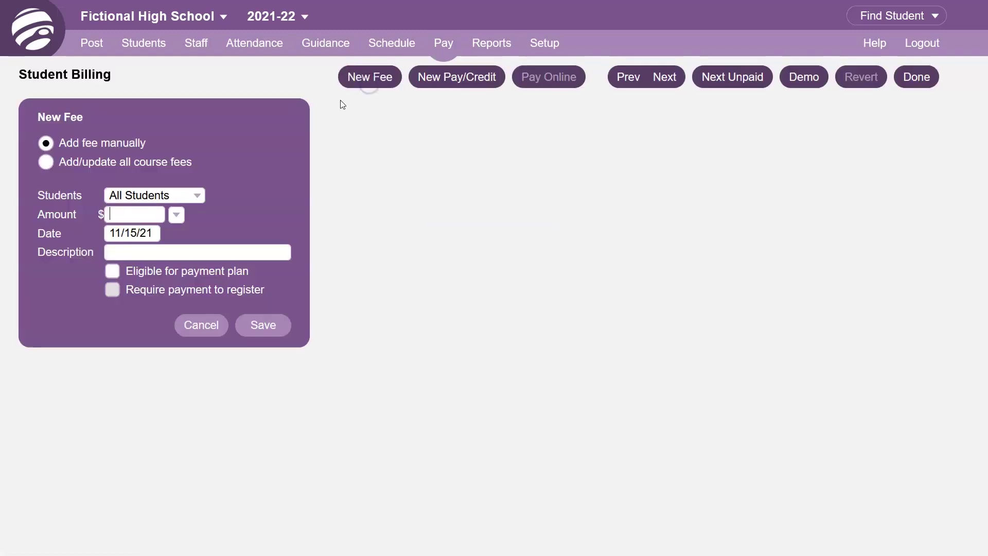
# Limit the manual fee to Grade 9 students and view the common fees available for its amount.
pyautogui.click(200, 195)
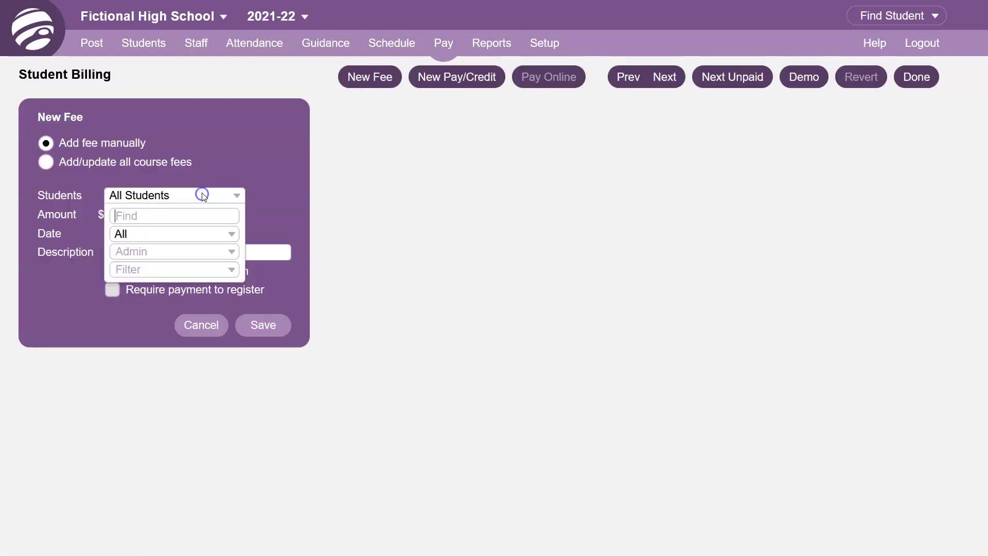
pyautogui.click(230, 234)
pyautogui.click(211, 273)
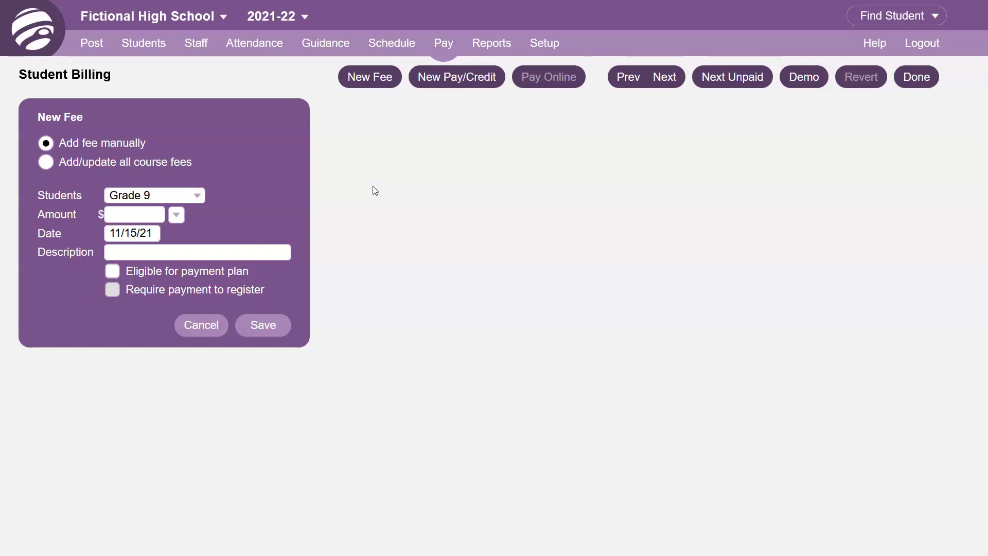
pyautogui.click(177, 216)
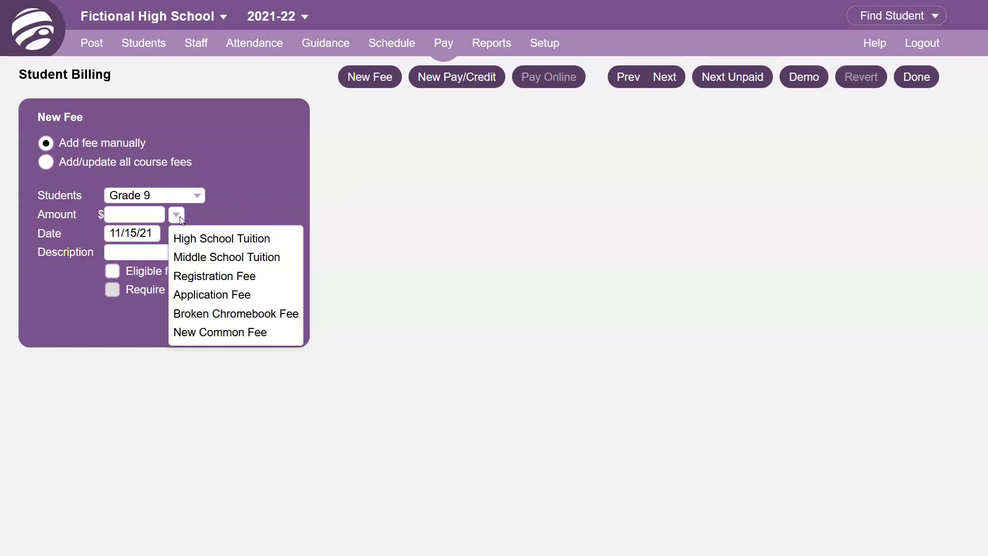
pyautogui.click(181, 218)
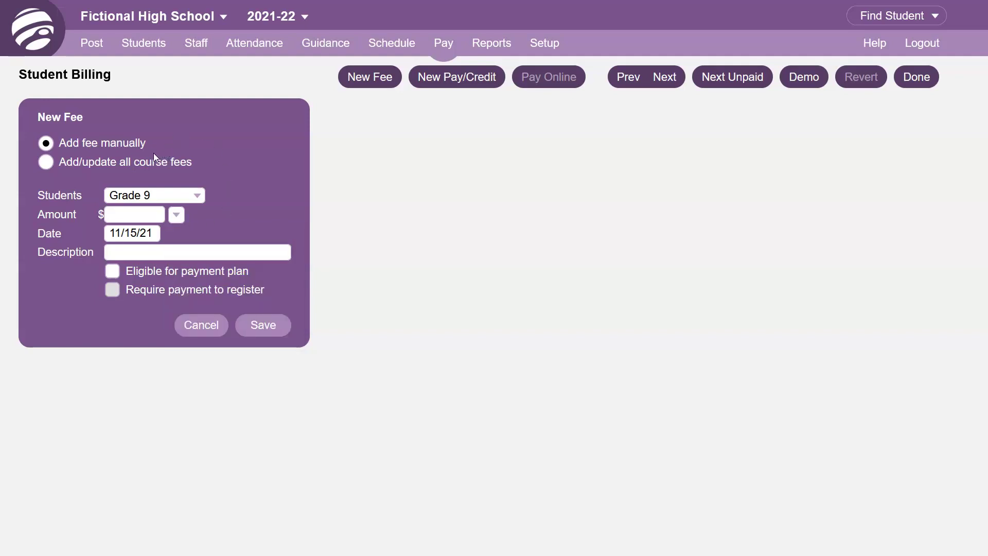
# Add the course fees for everyone currently enrolled in Semesters, 2nd Semester, and save them.
pyautogui.click(48, 164)
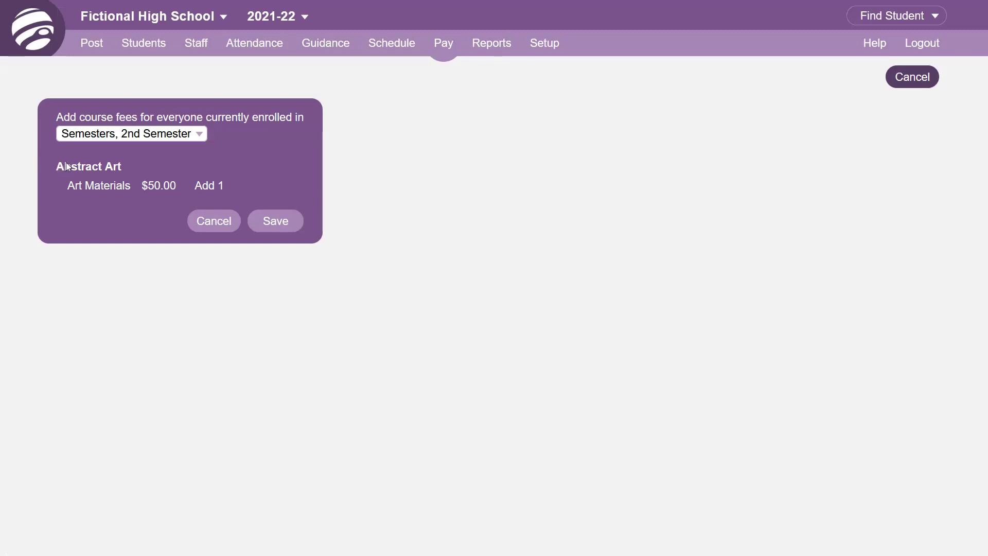
pyautogui.click(287, 226)
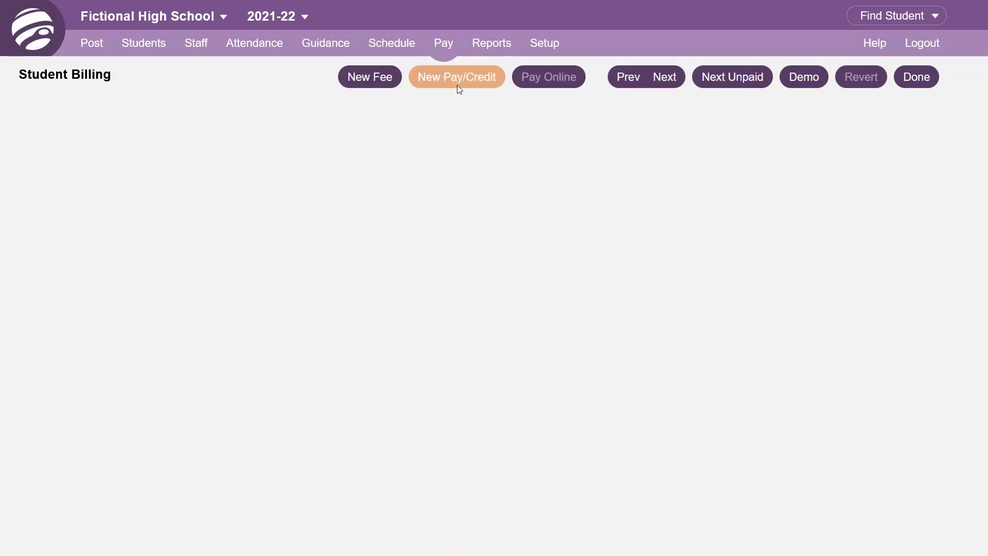
# Start a new payment/credit to view its student selection options and common discounts, and cancel it.
pyautogui.click(460, 88)
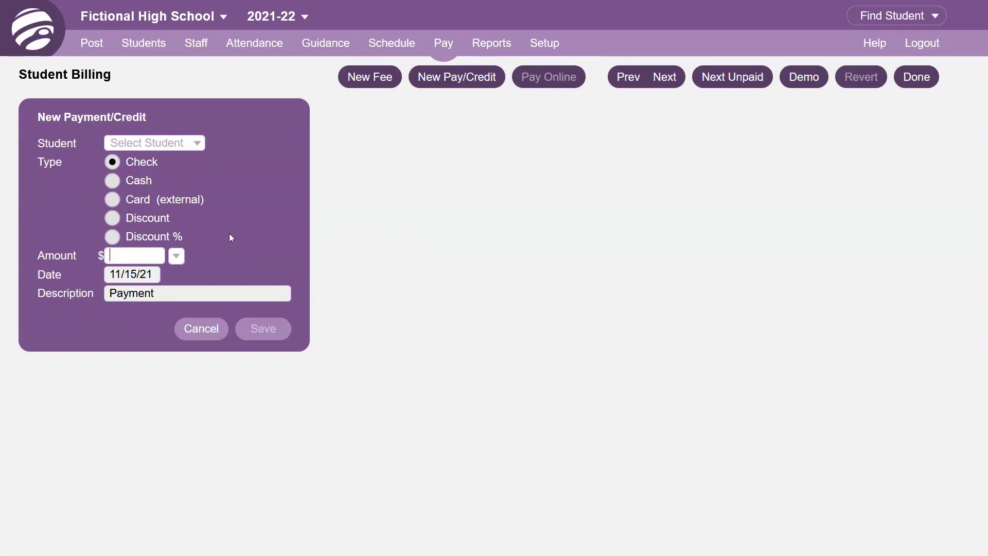
pyautogui.click(200, 144)
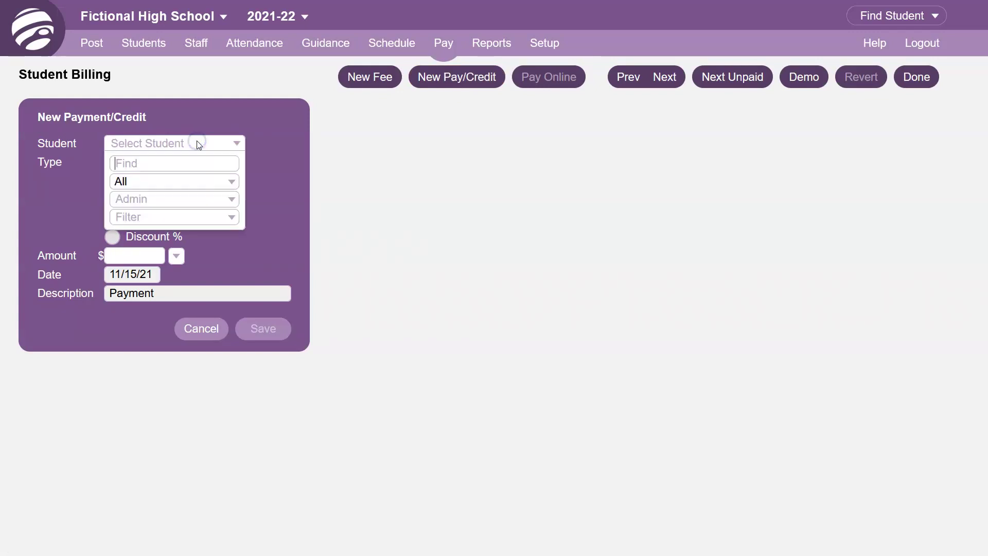
pyautogui.click(235, 145)
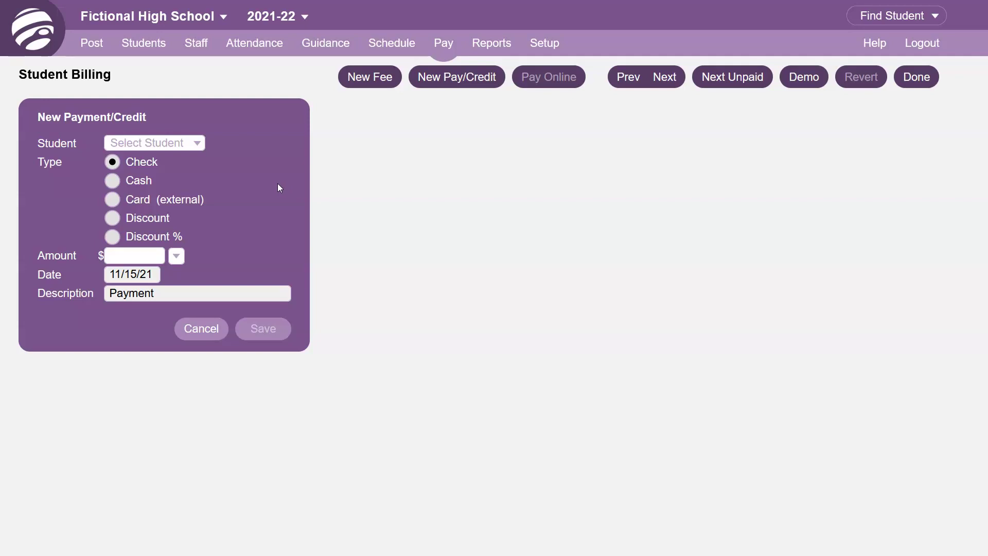
pyautogui.click(181, 258)
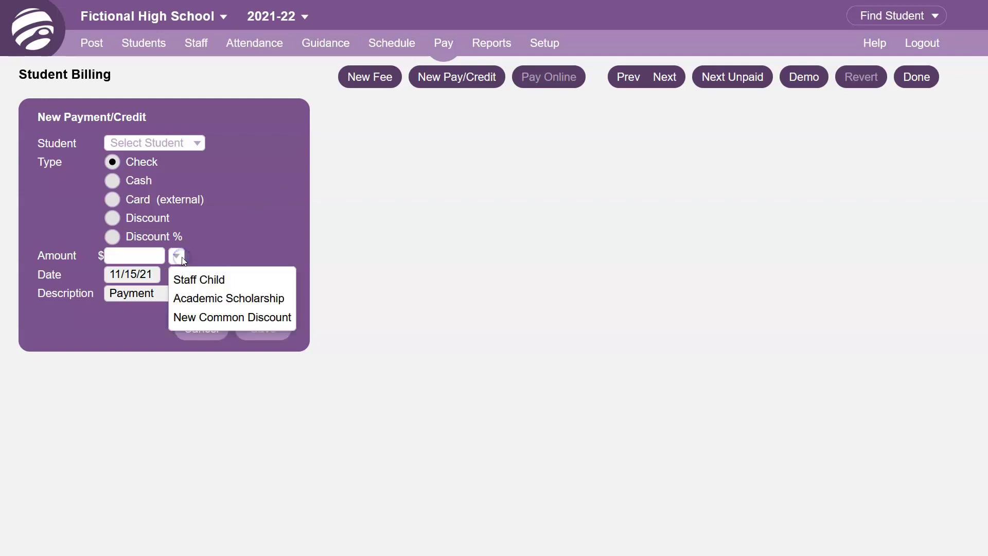
pyautogui.click(181, 257)
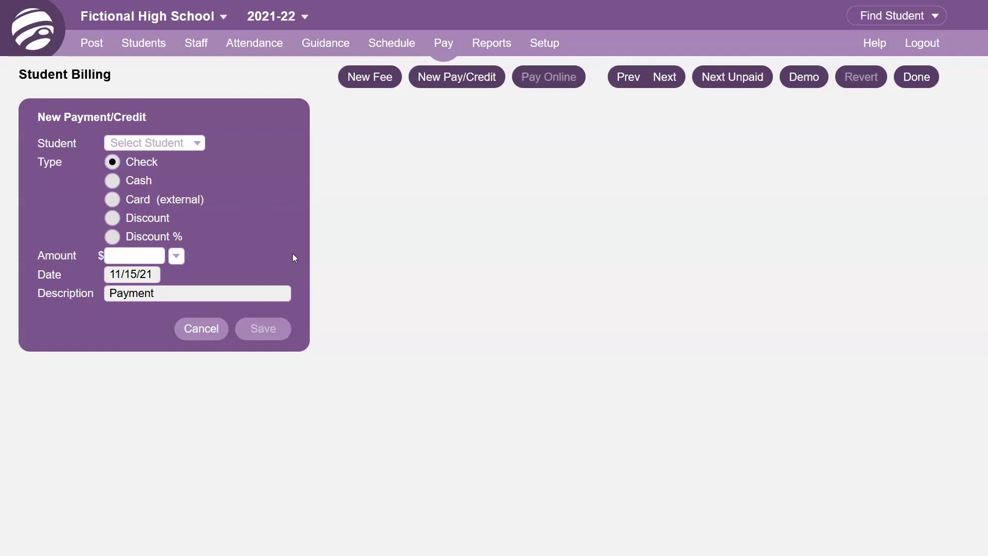
pyautogui.click(206, 336)
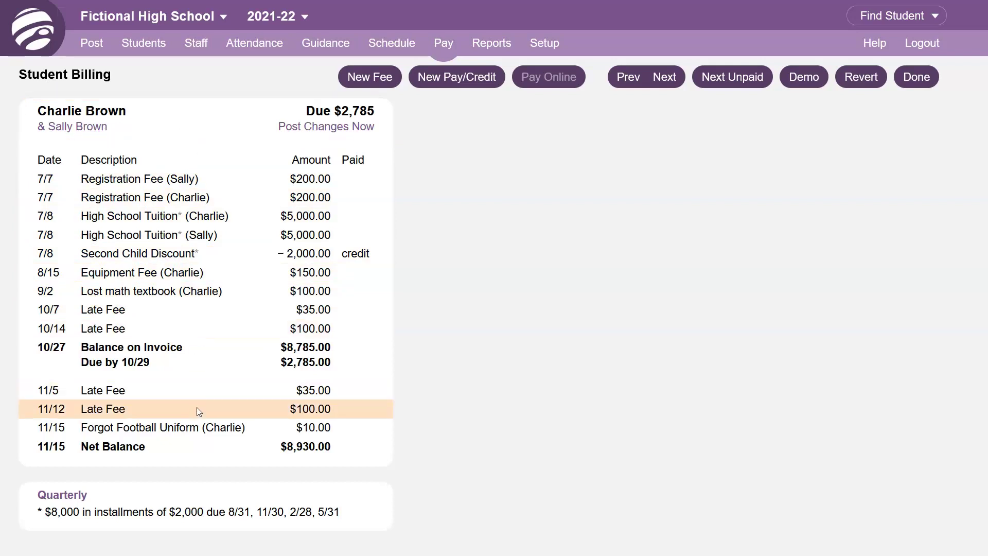
# Delete all copies of the 11/15 Forgot Football Uniform fee that were entered as one batch.
pyautogui.click(201, 426)
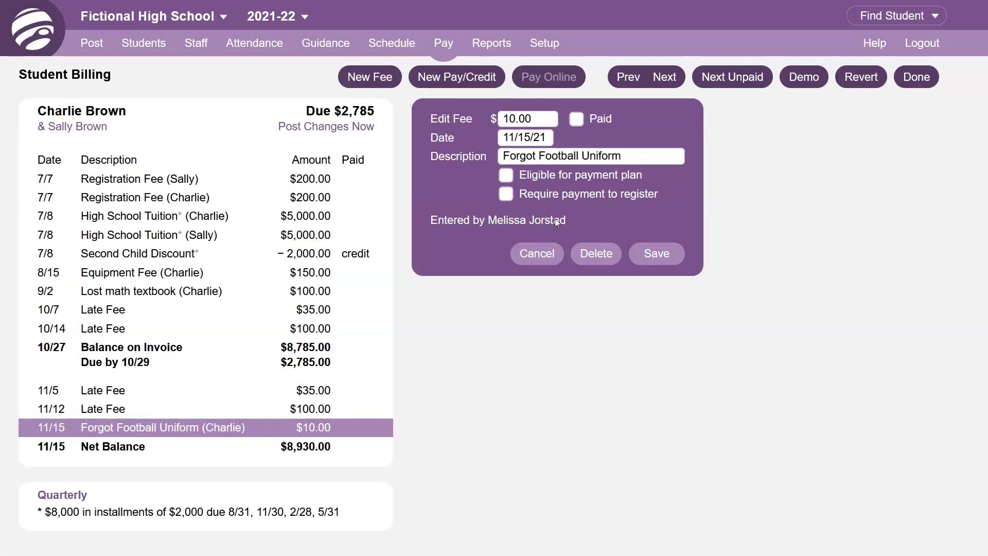
pyautogui.click(598, 261)
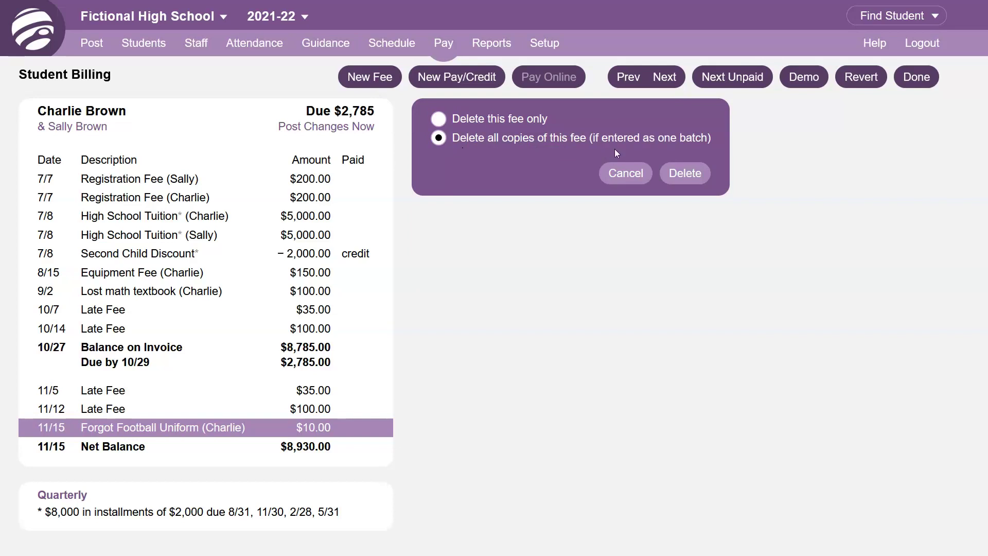
pyautogui.click(685, 173)
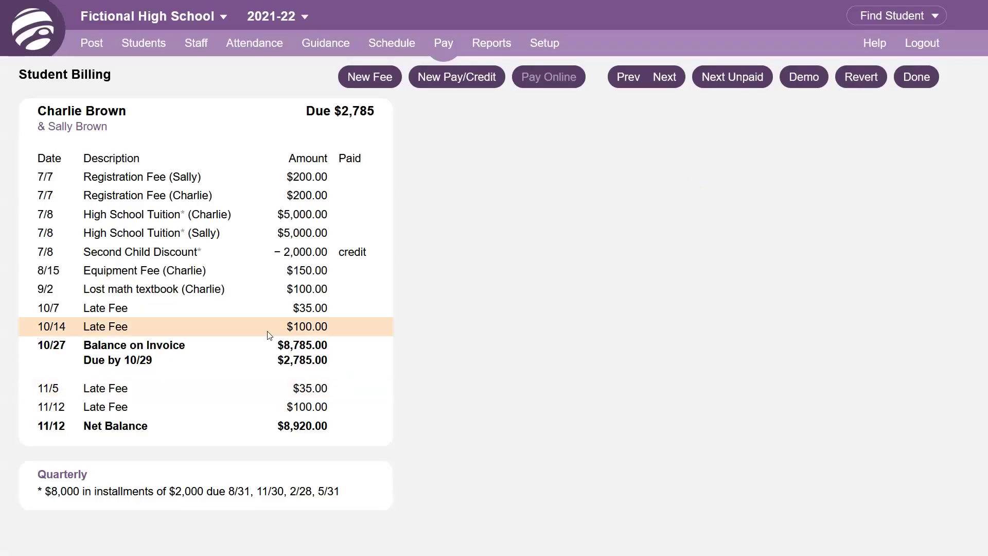
# Open the first 7/7 Registration Fee for editing and toggle its payment plan eligibility on and back off.
pyautogui.click(240, 184)
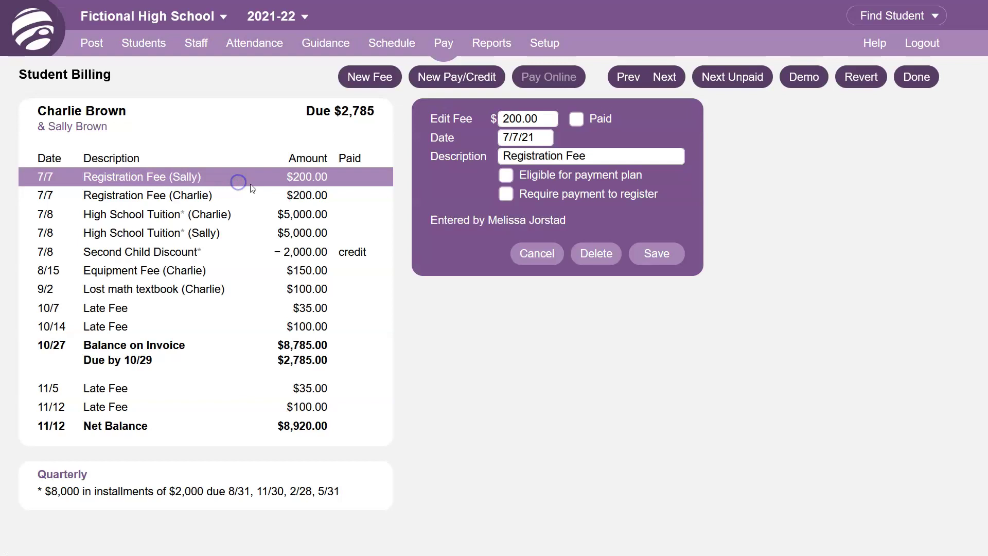
pyautogui.click(507, 181)
pyautogui.click(508, 181)
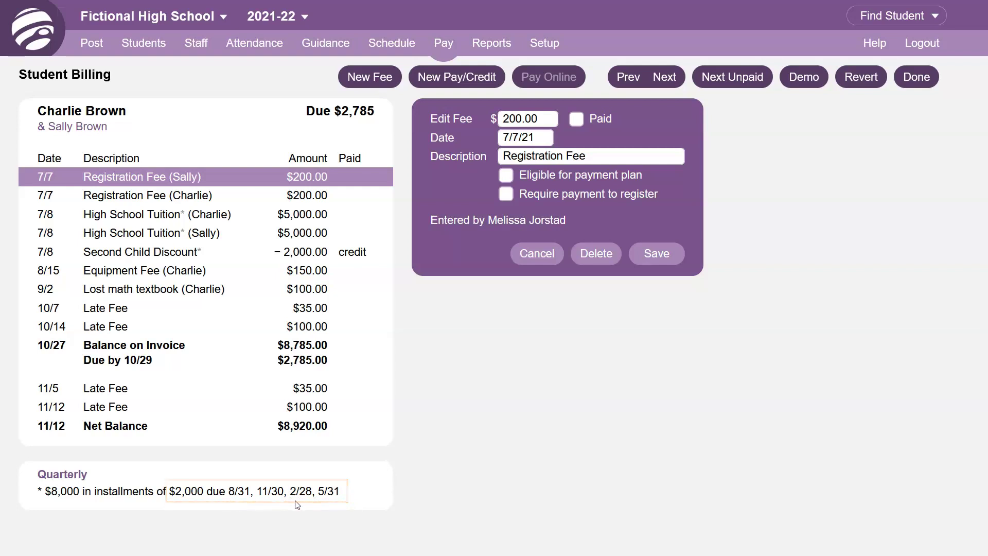
# View the payment plans available for the family's Quarterly plan and cancel without changing it.
pyautogui.click(82, 473)
pyautogui.click(97, 496)
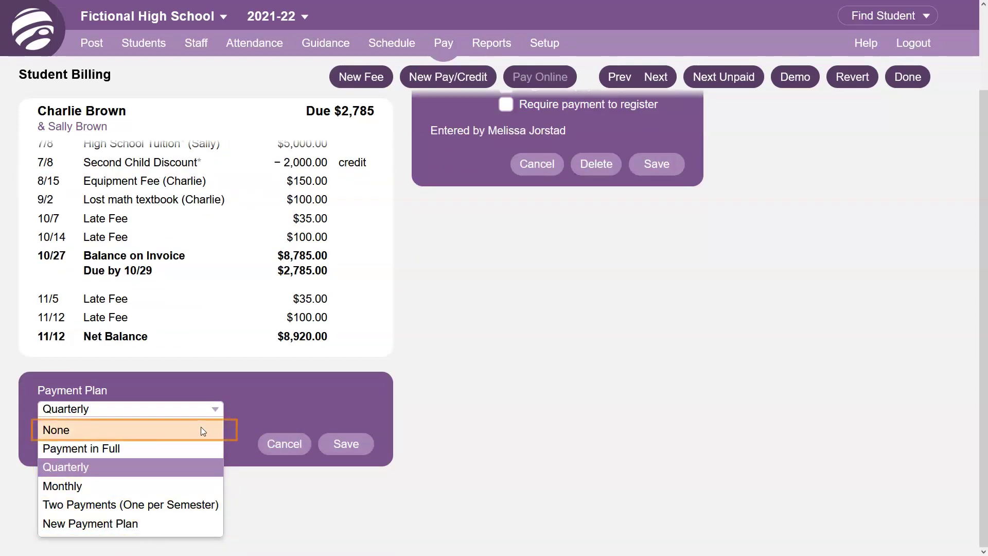
pyautogui.click(260, 448)
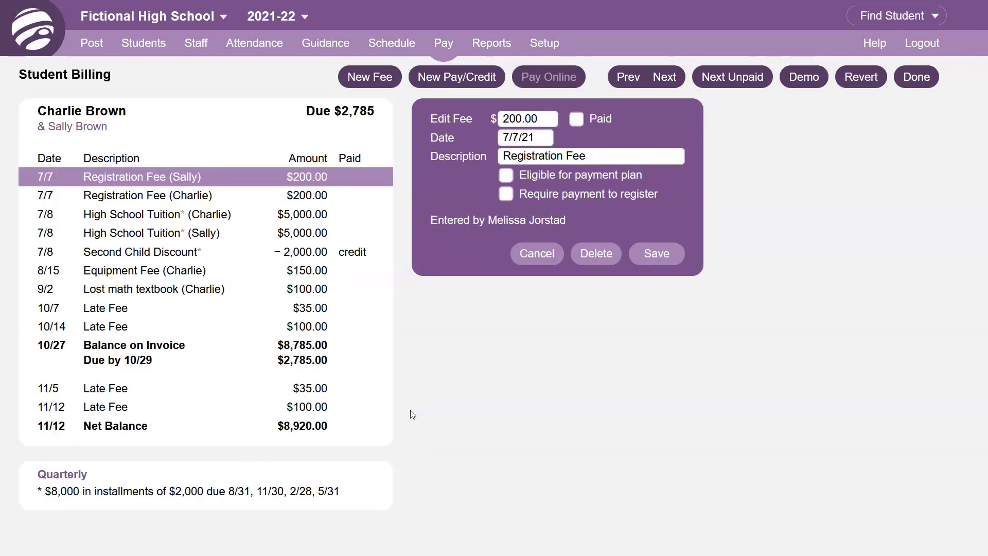
# Go to Invoices, view the available invoice dates, and set the delivery method to Email/Message.
pyautogui.click(442, 51)
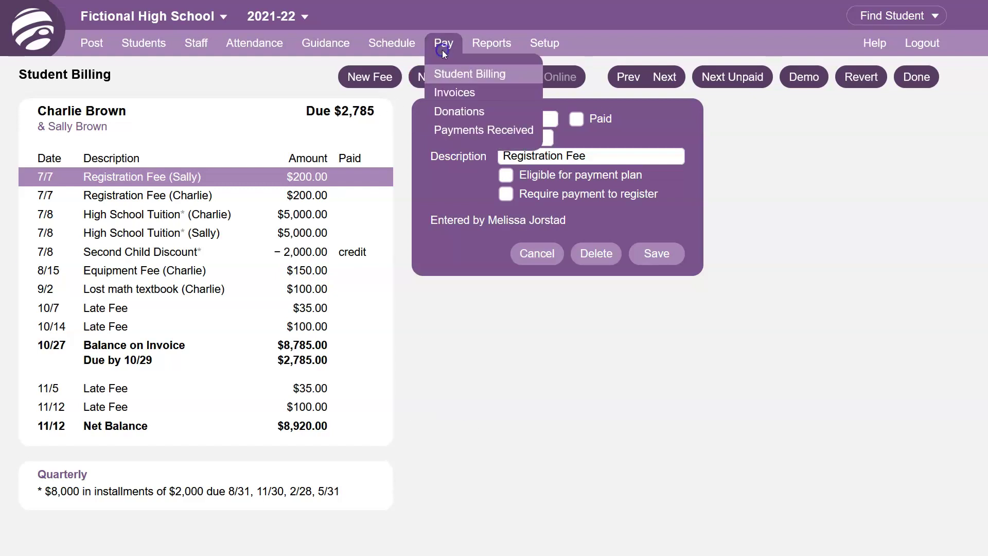
pyautogui.click(463, 94)
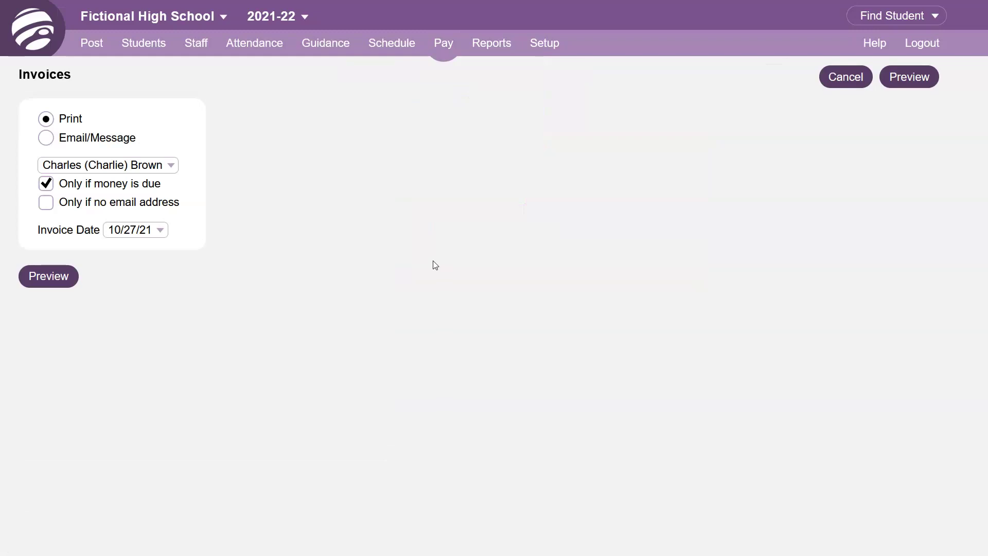
pyautogui.click(149, 232)
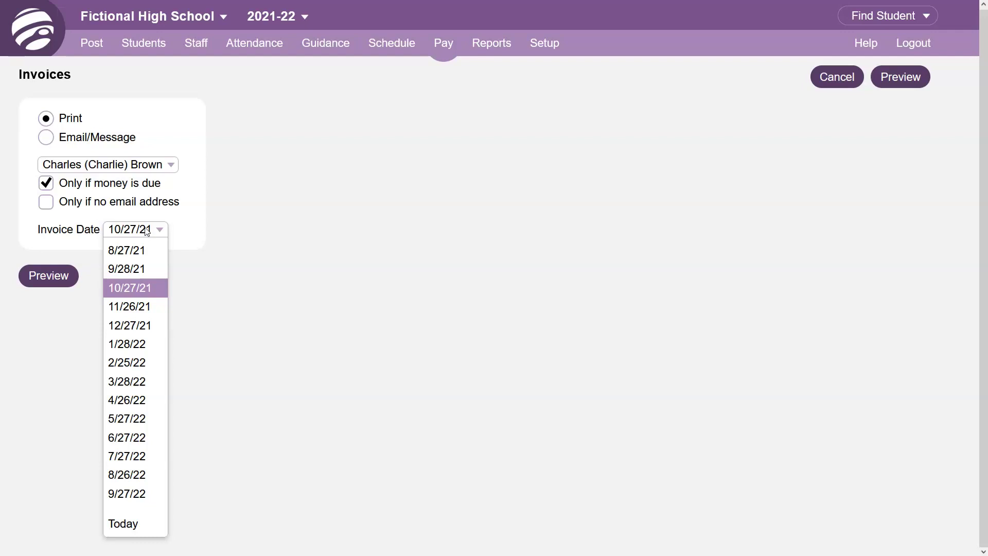
pyautogui.click(147, 231)
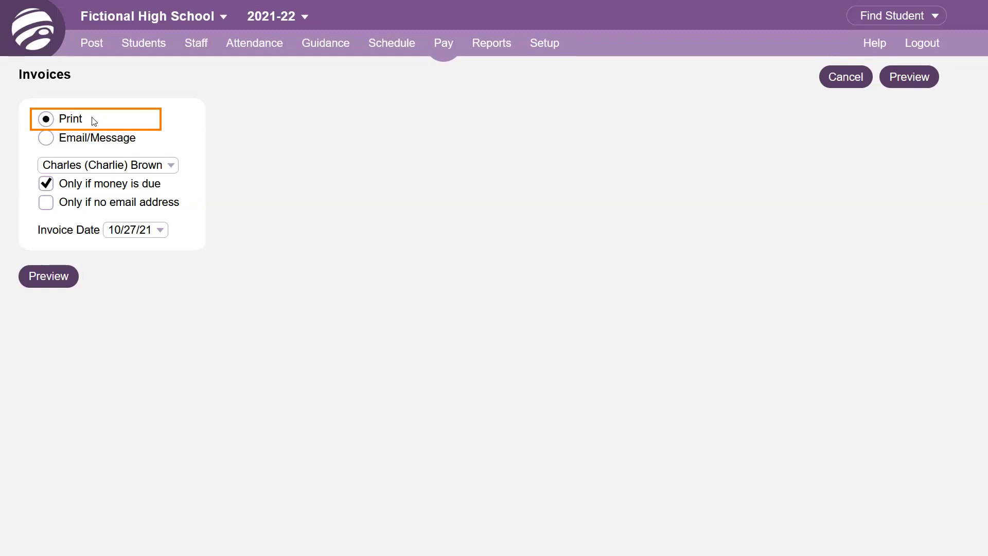
pyautogui.click(107, 143)
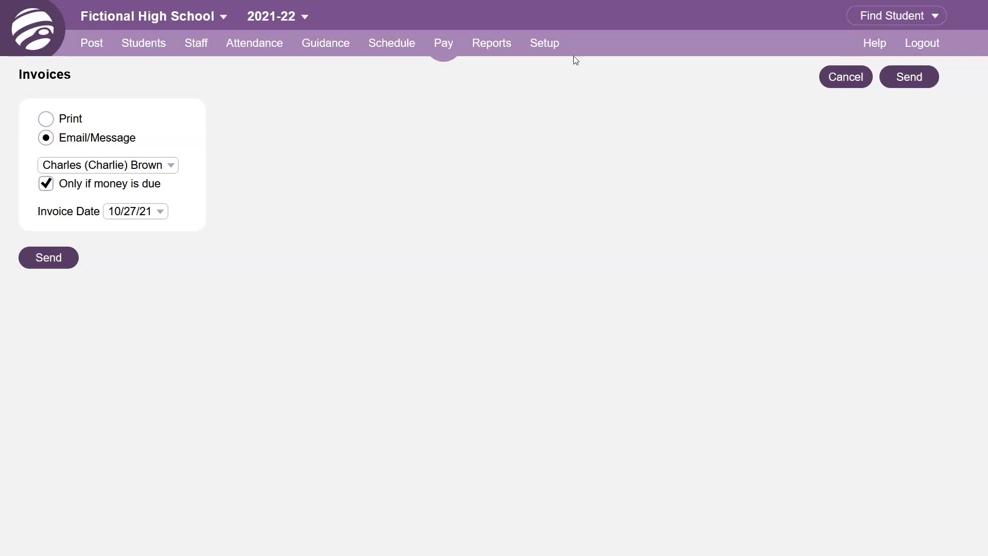
# Open the Billing & Payments setup to view the online payment settings.
pyautogui.click(548, 46)
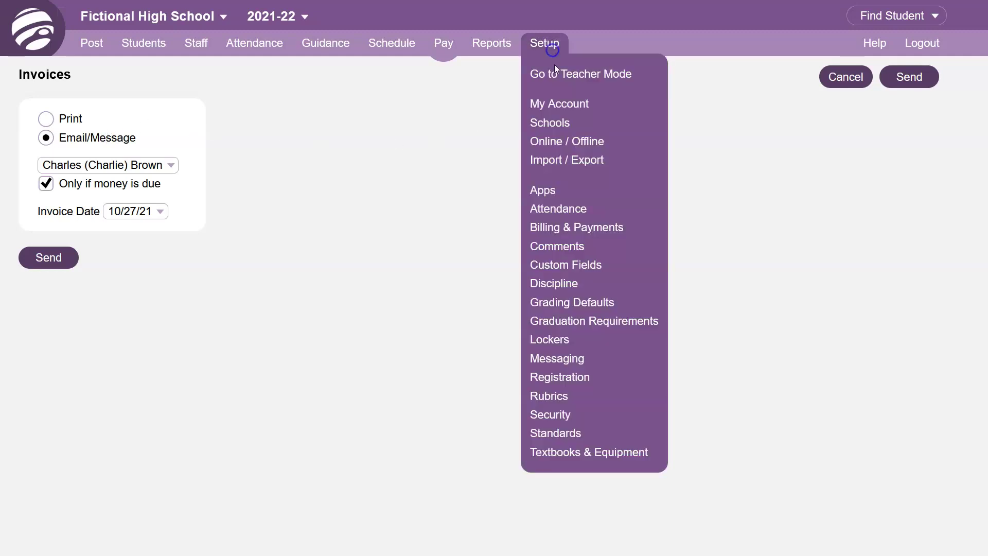
pyautogui.click(582, 230)
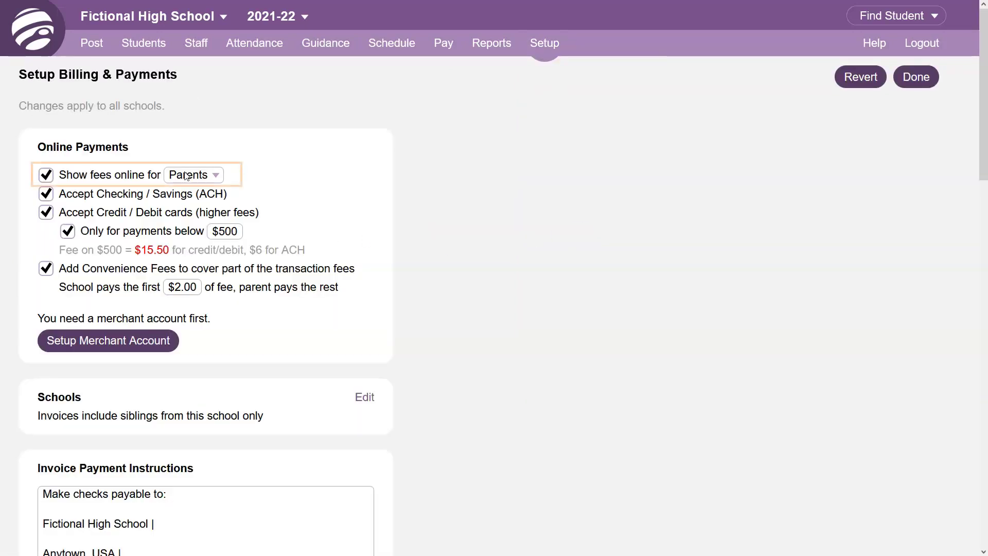